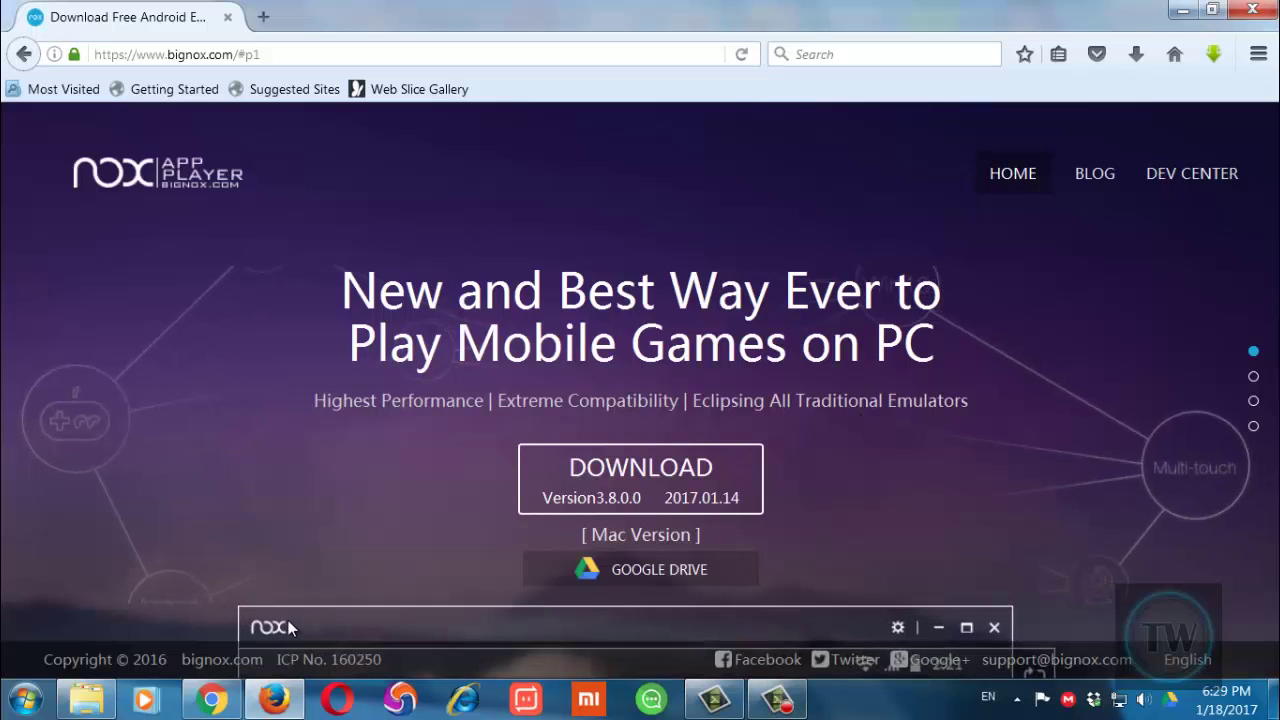
- Check the Nox download page in Chrome and examine the unfinished .crdownload file in the Downloads folder
mouse_move(211, 700)
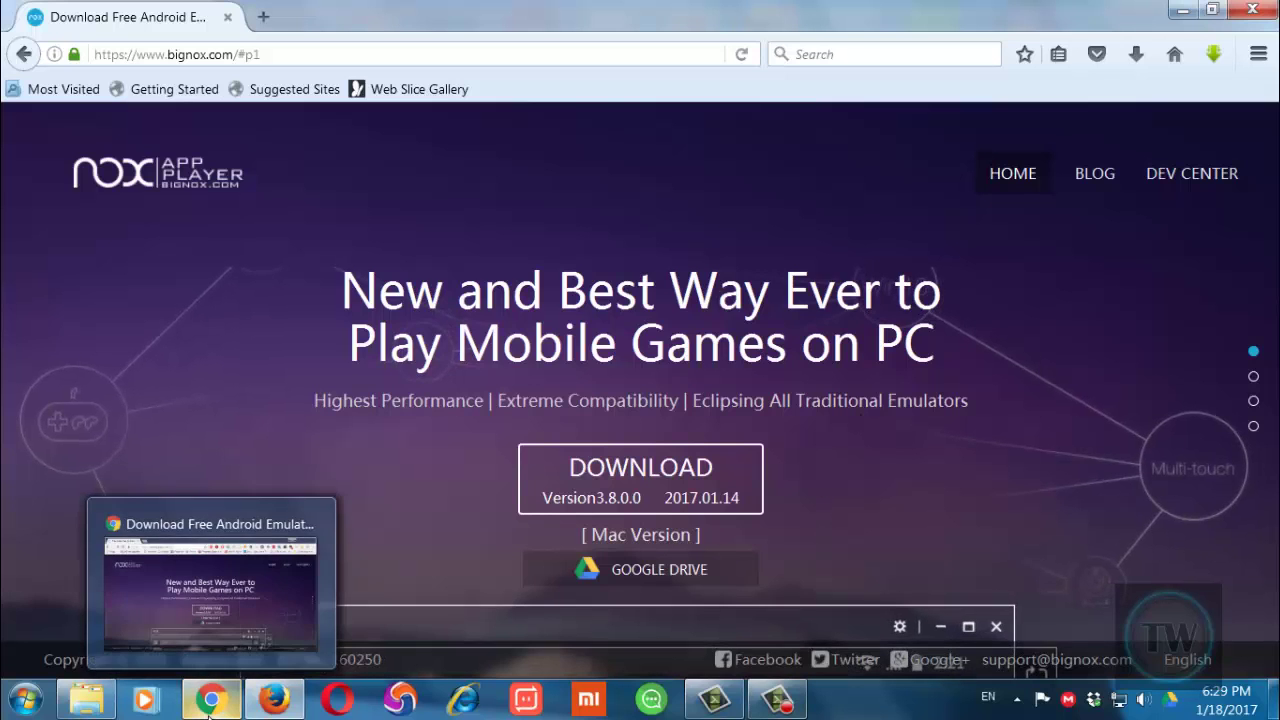
click(229, 638)
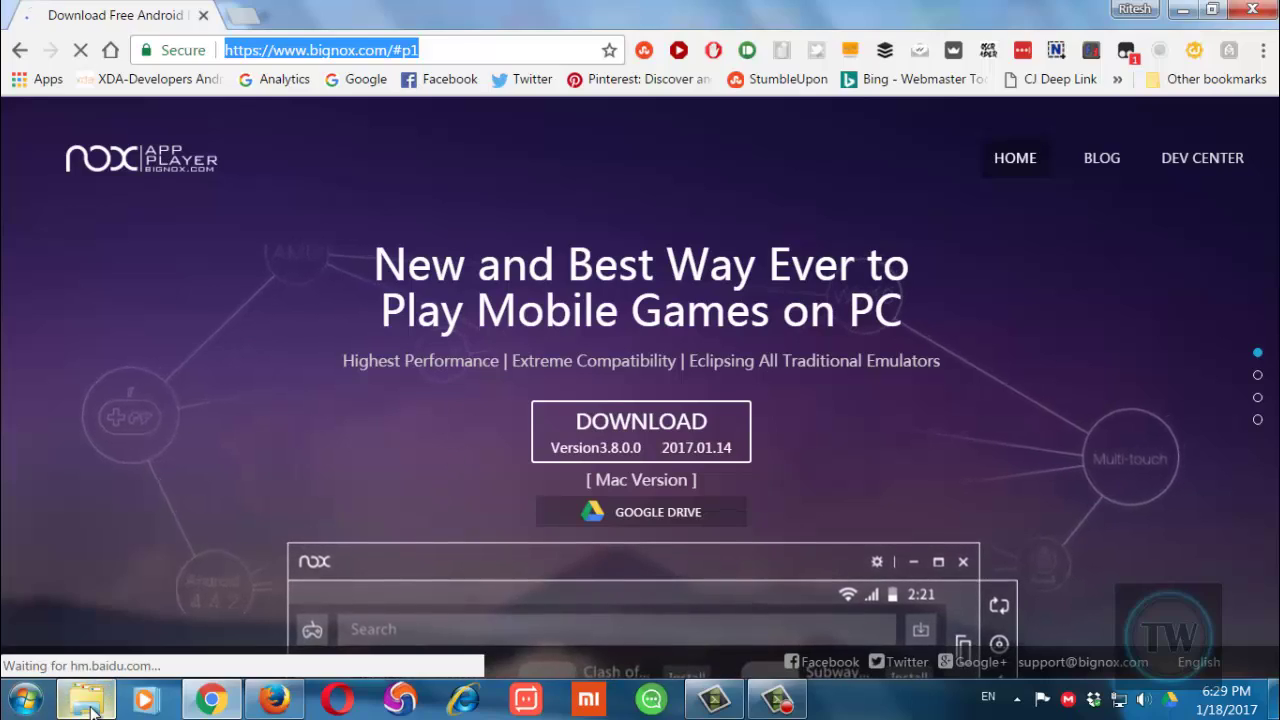
mouse_move(90, 705)
click(120, 595)
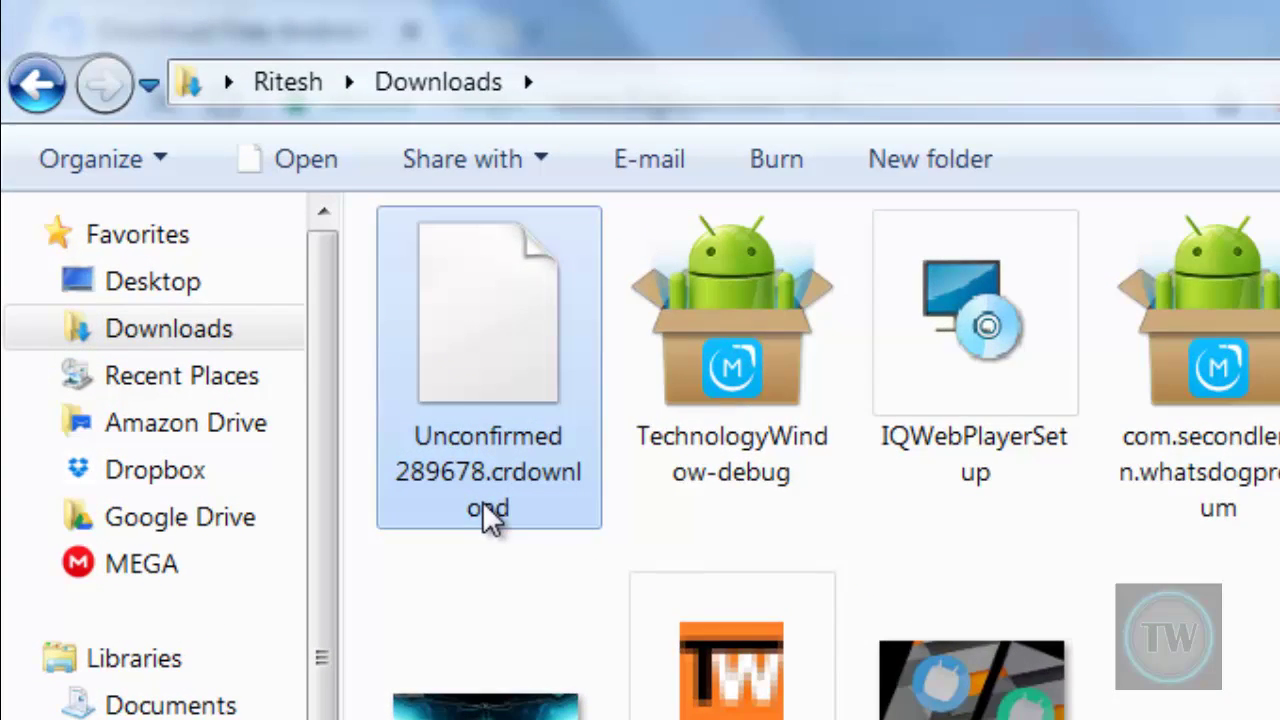
mouse_move(490, 517)
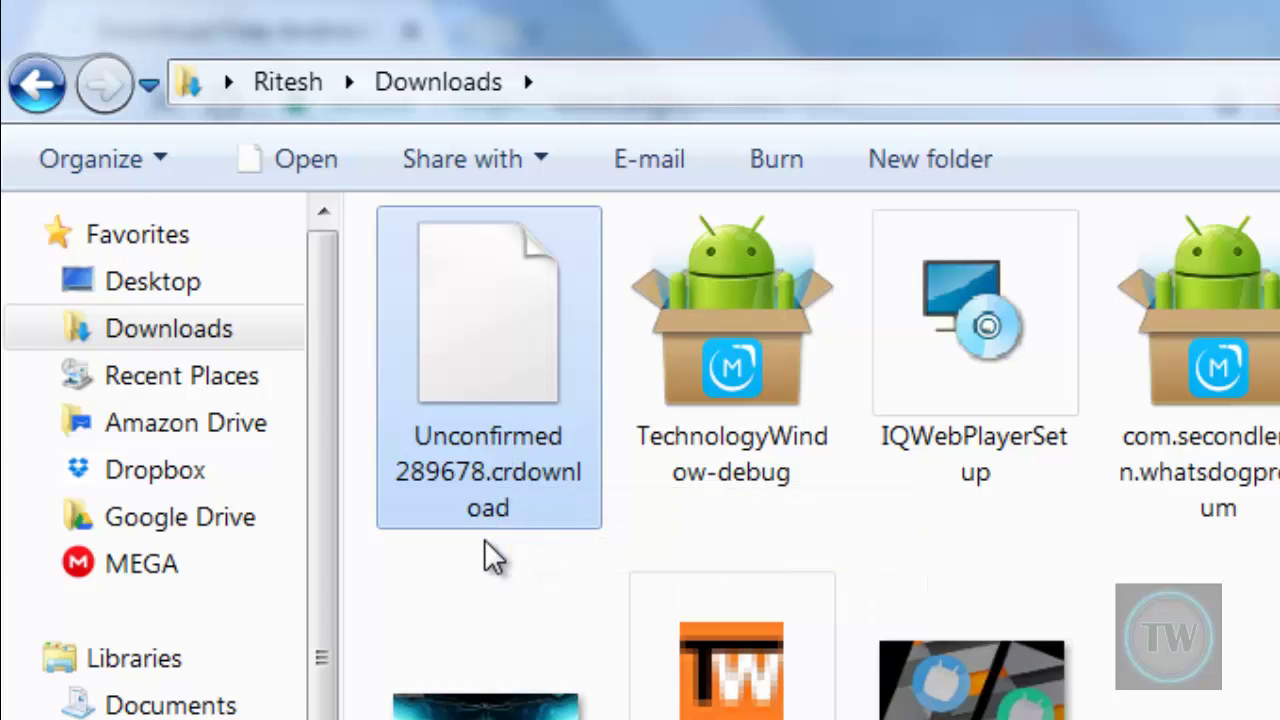
mouse_move(537, 503)
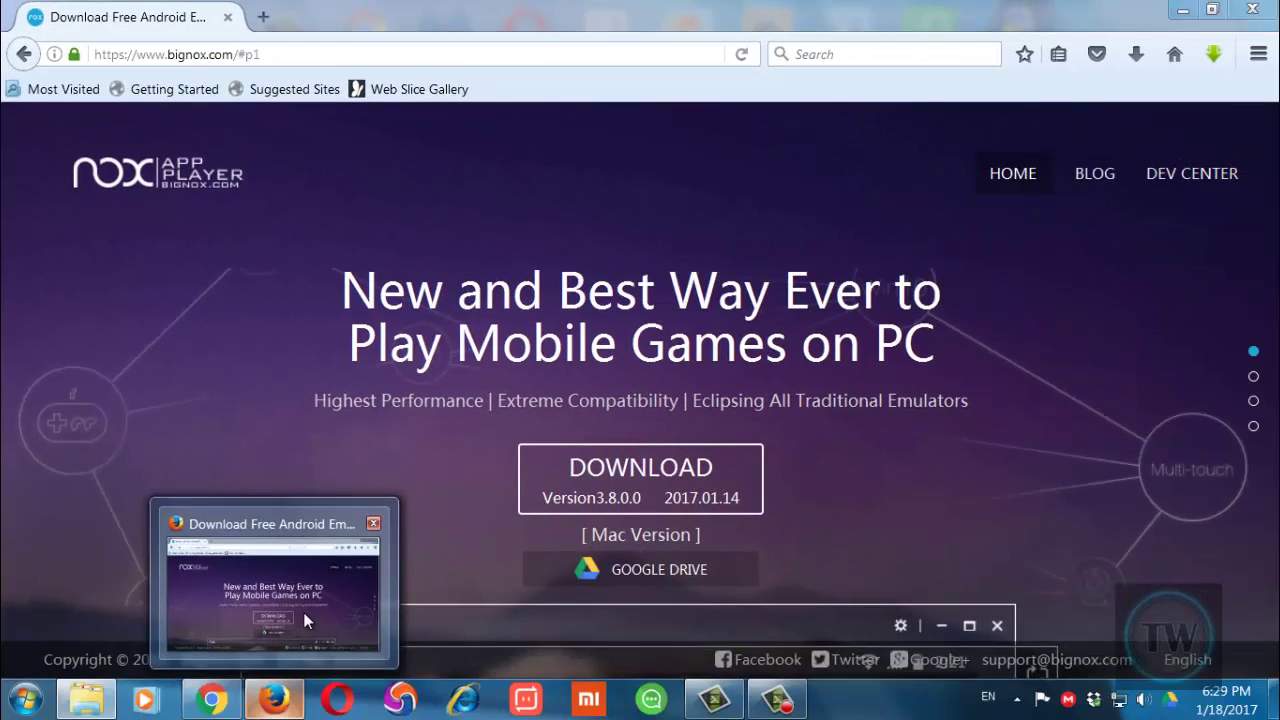
- Switch to Firefox and start downloading the Nox App Player version 3.8.0.0 installer from the Nox home page
click(303, 612)
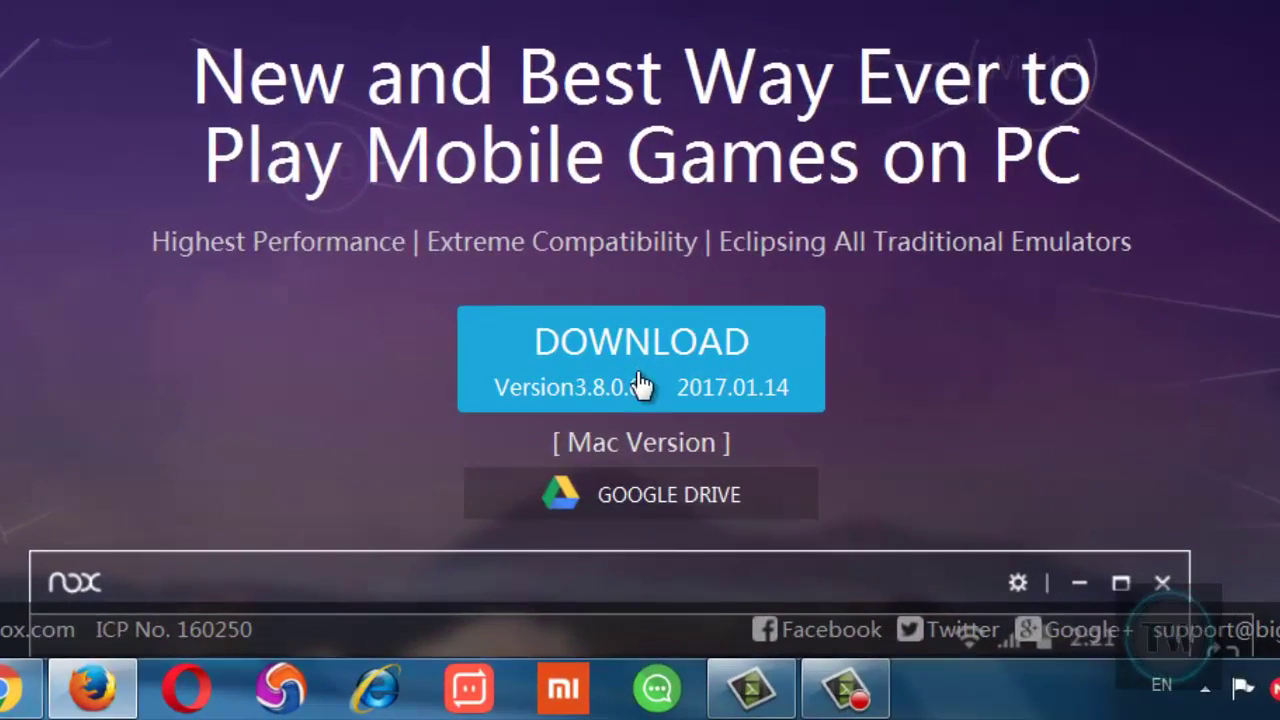
click(641, 497)
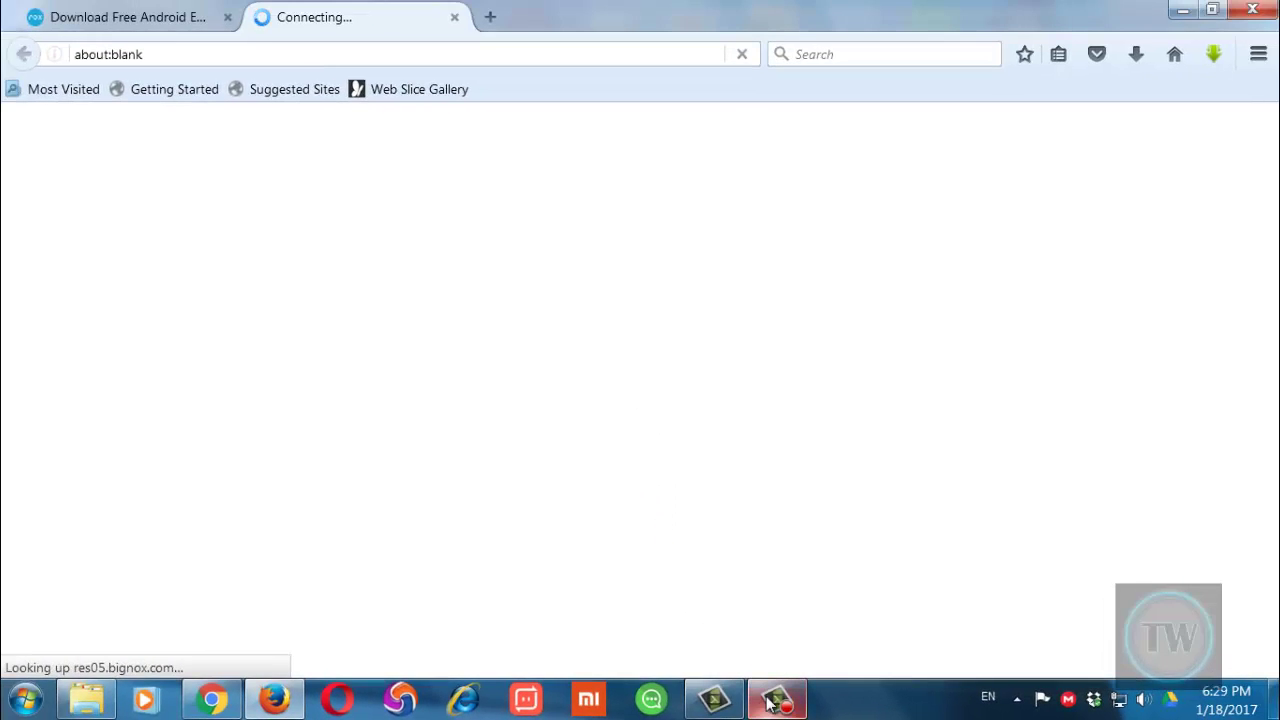
click(610, 455)
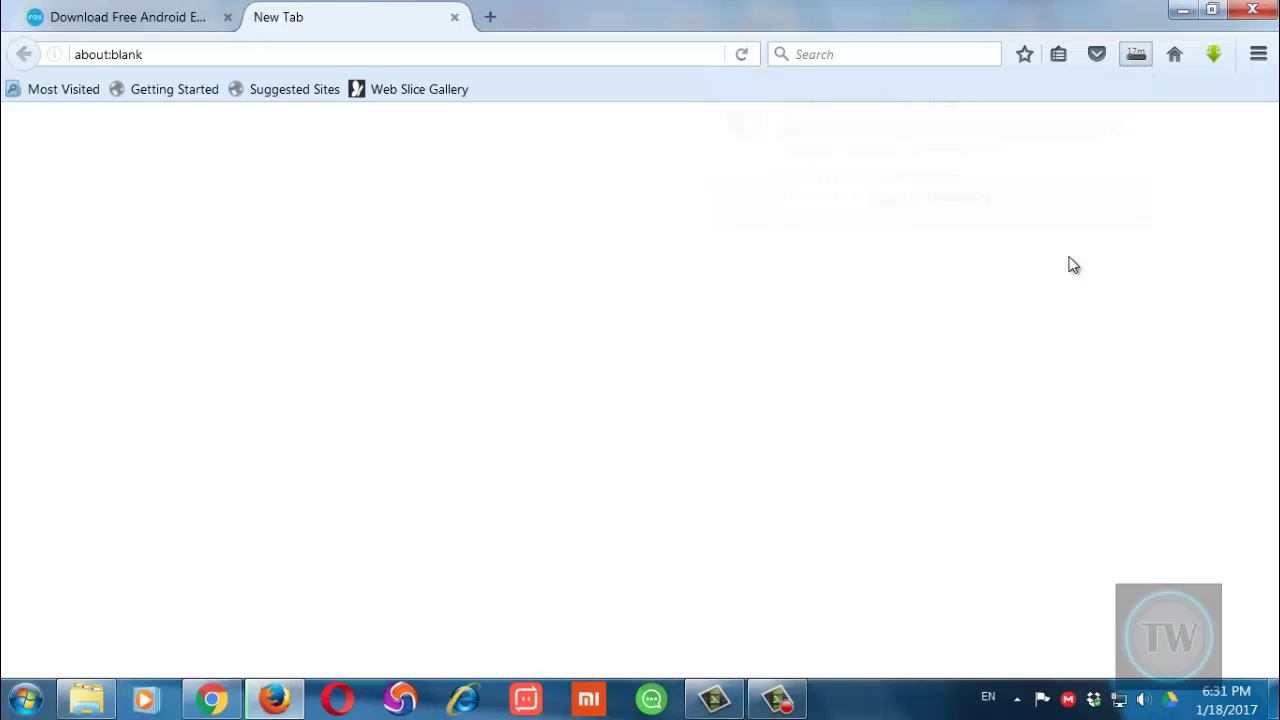
- Pause the nox_setup_v3.8.0.0_full_intl.exe download in Firefox
click(1137, 54)
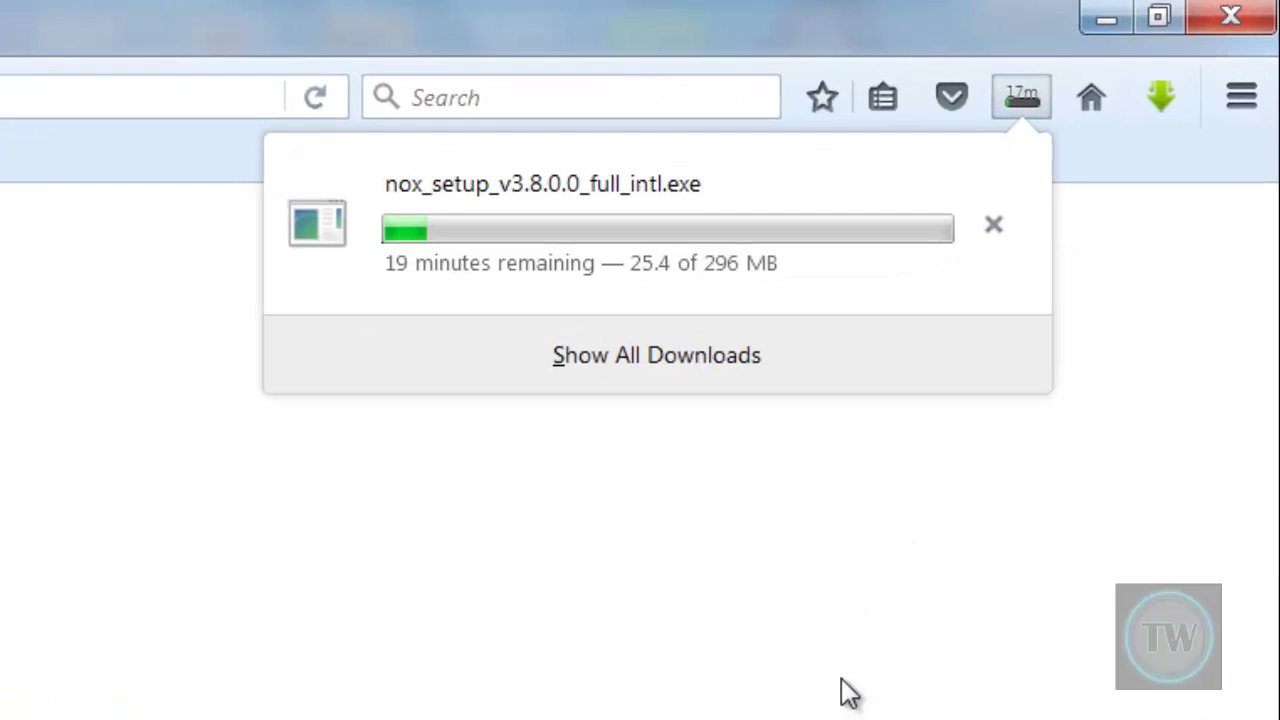
right_click(464, 228)
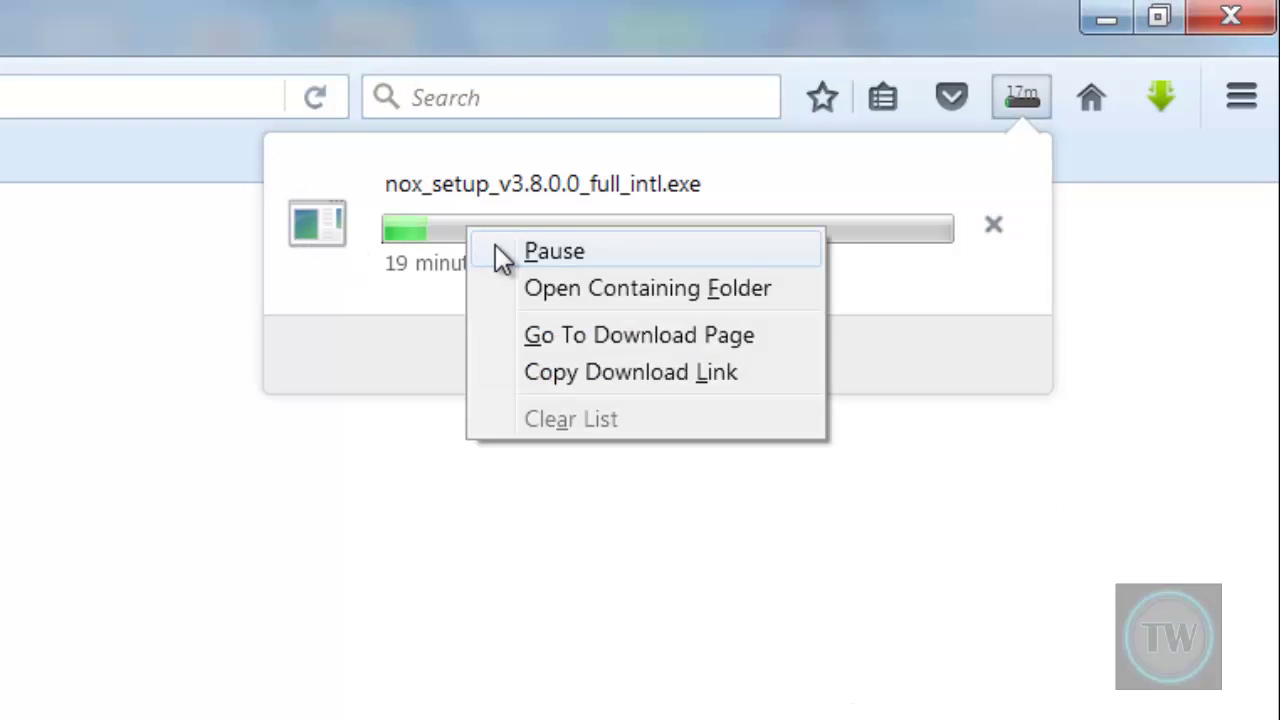
click(500, 252)
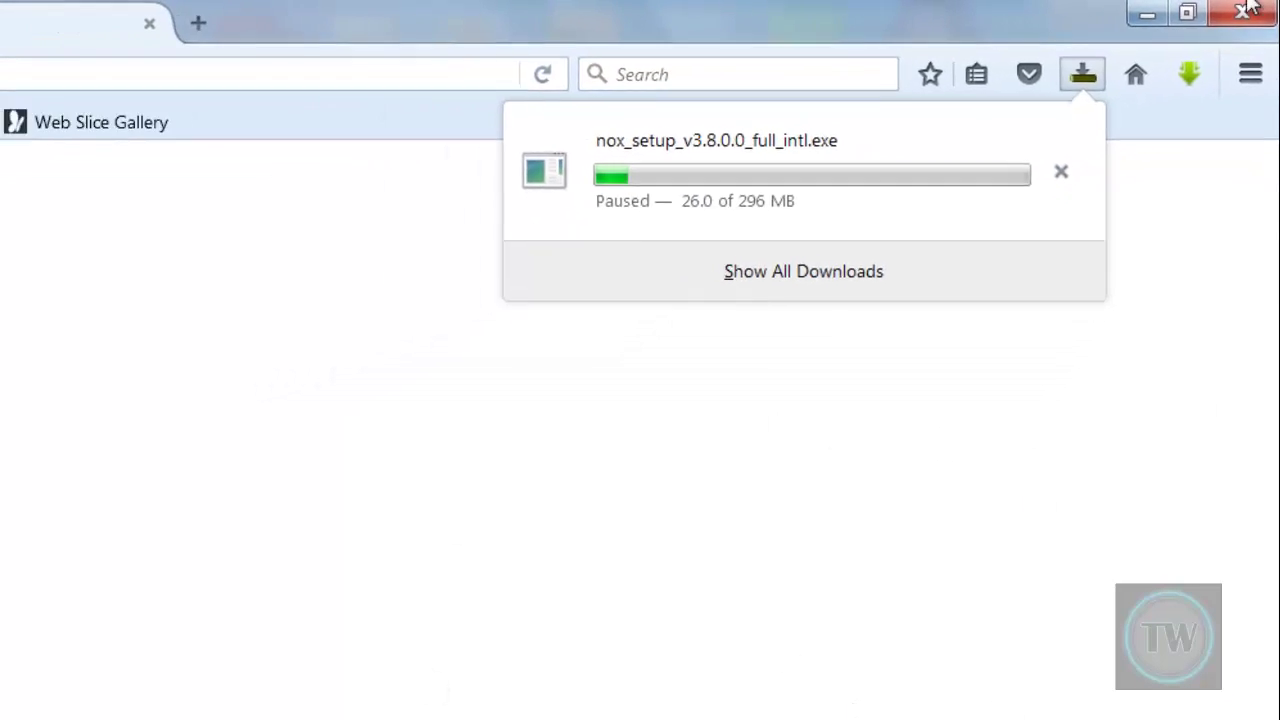
- Switch to the Downloads folder and copy the name nox_setup_v3.8.0.0_full_intl.exe from Firefox's .part file, without the .part extension
mouse_move(86, 697)
click(129, 586)
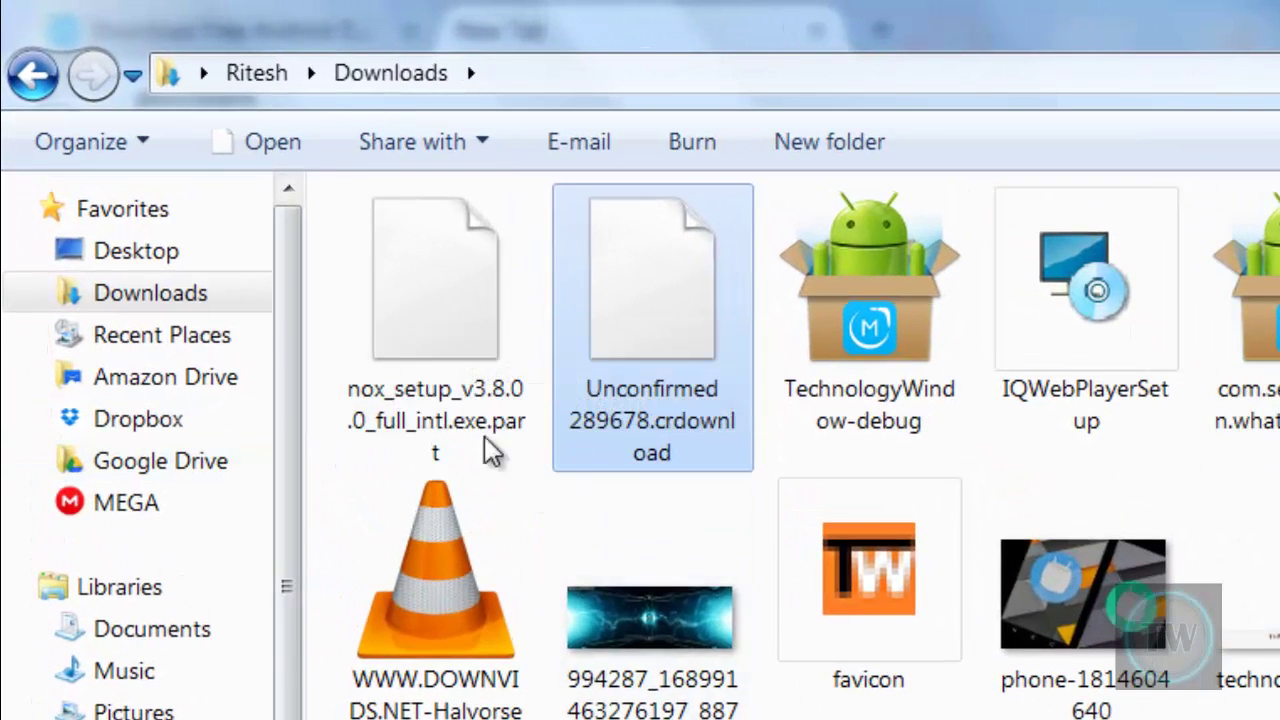
click(463, 354)
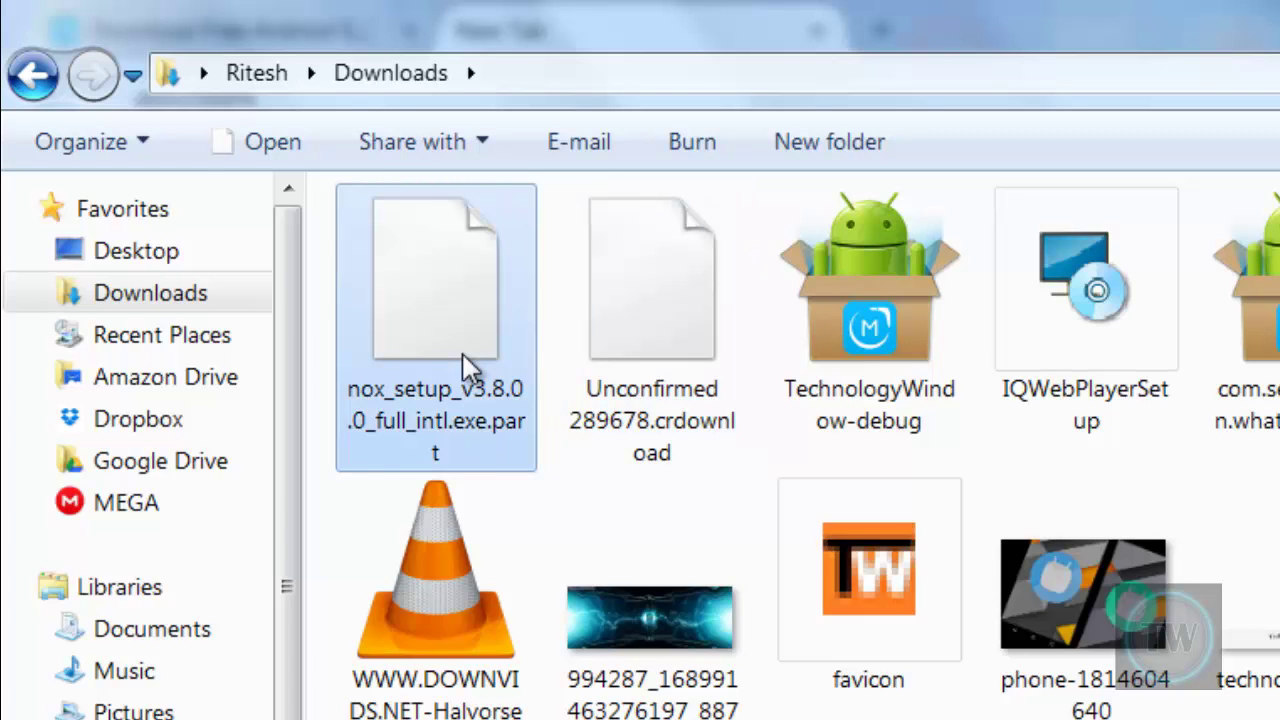
key(F2)
key(ctrl+c)
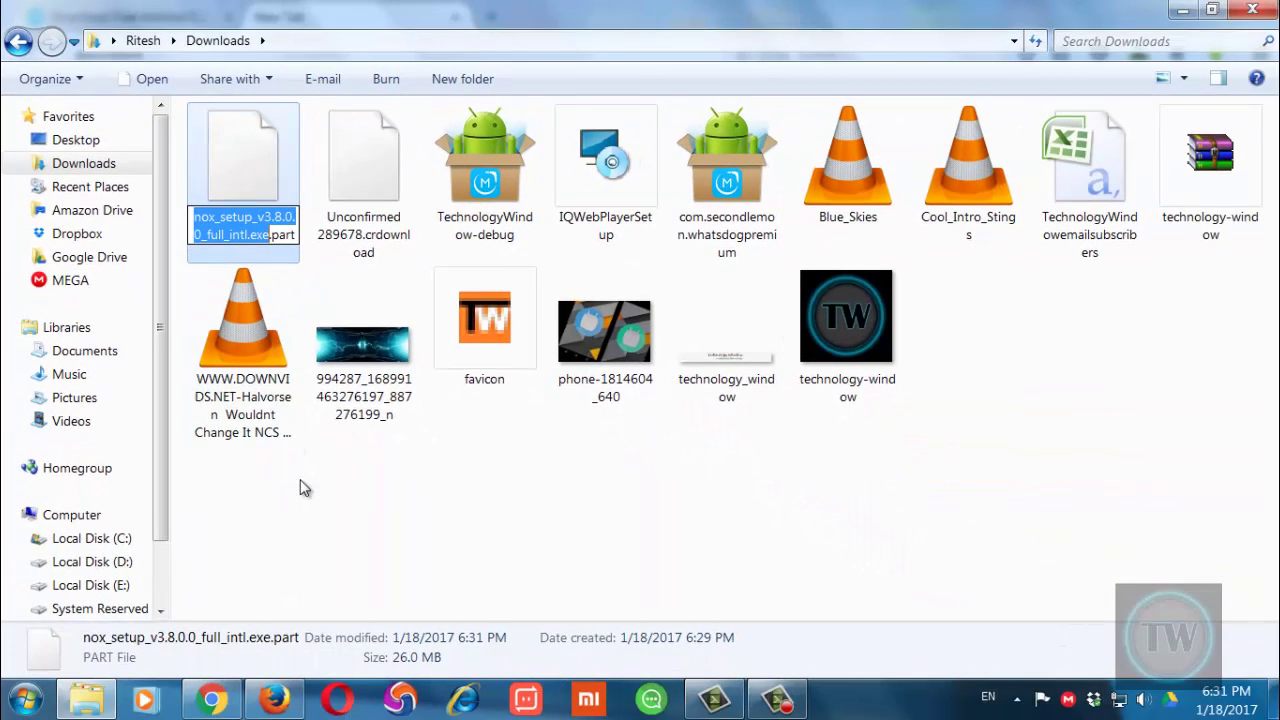
- Paste the copied file name into a blank Notepad document to check it, and close Notepad without saving
click(25, 700)
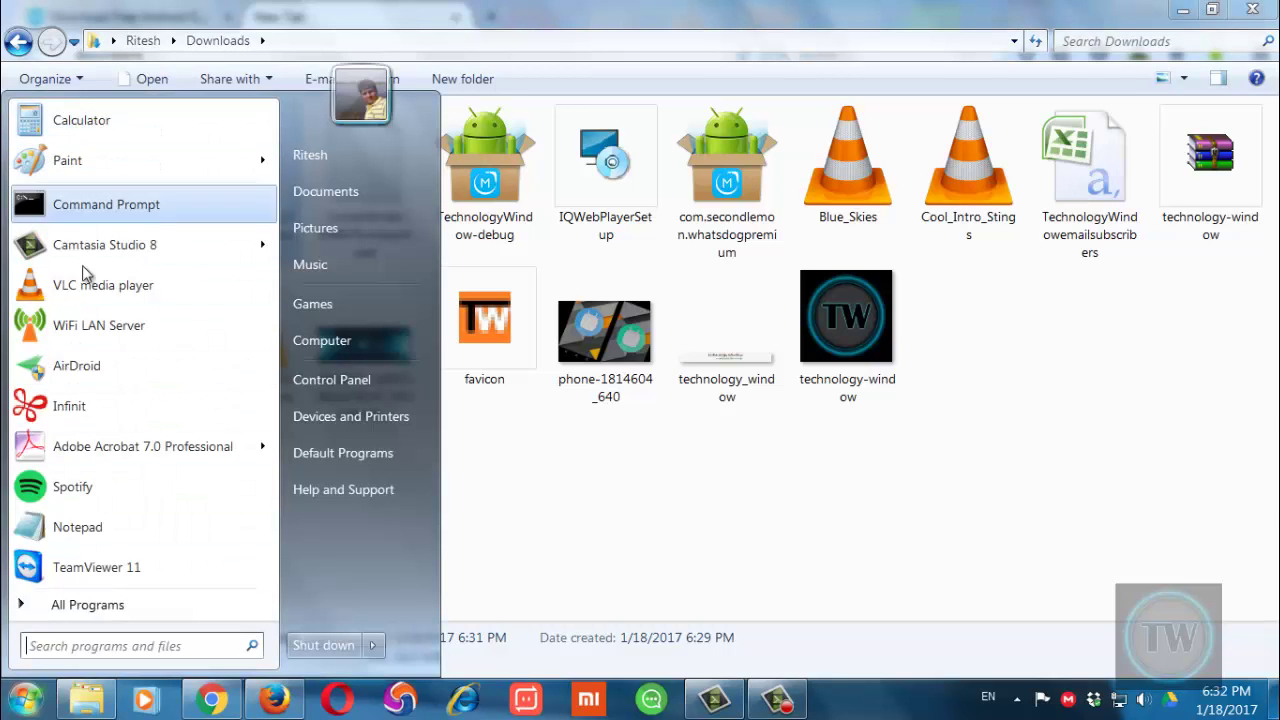
click(126, 523)
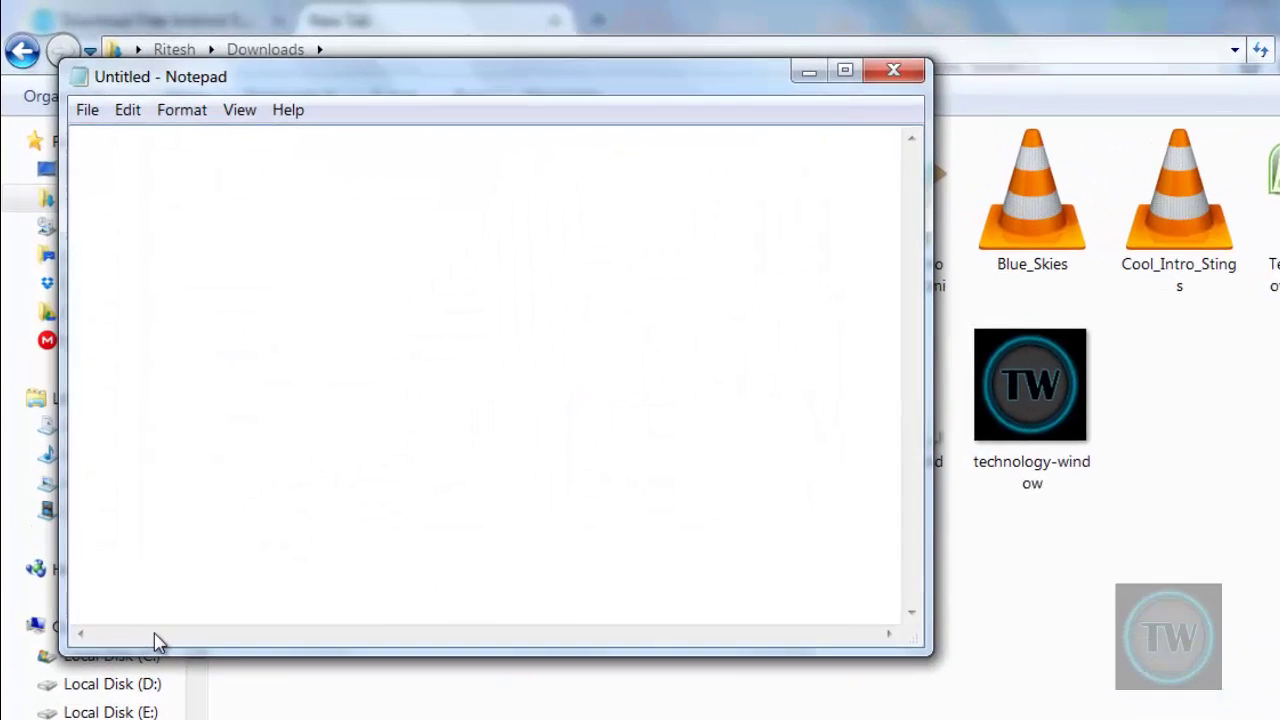
key(ctrl+v)
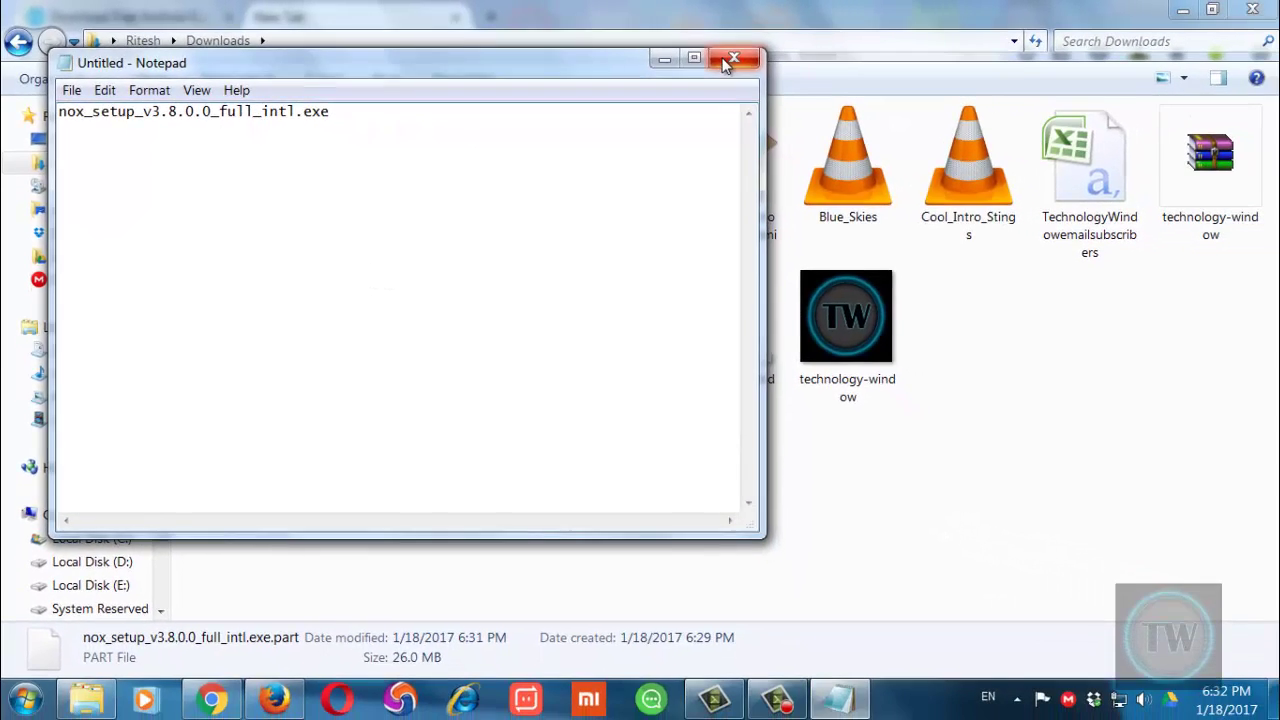
click(727, 62)
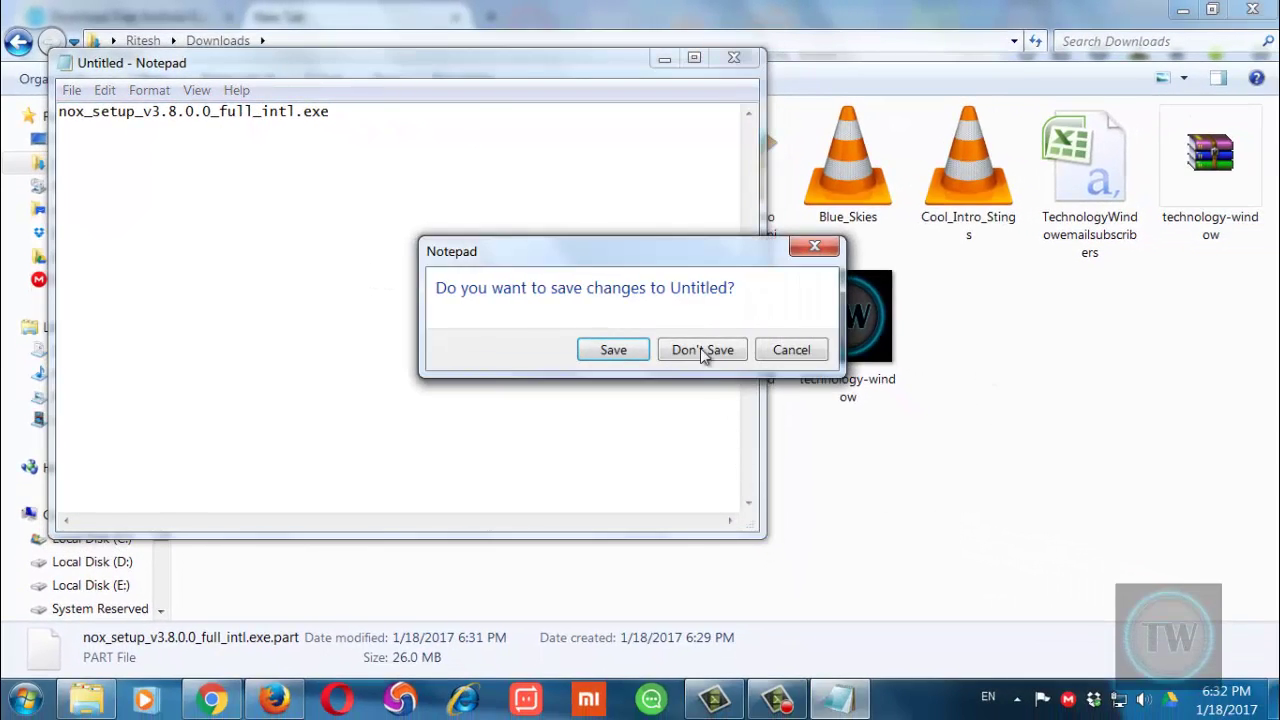
click(702, 349)
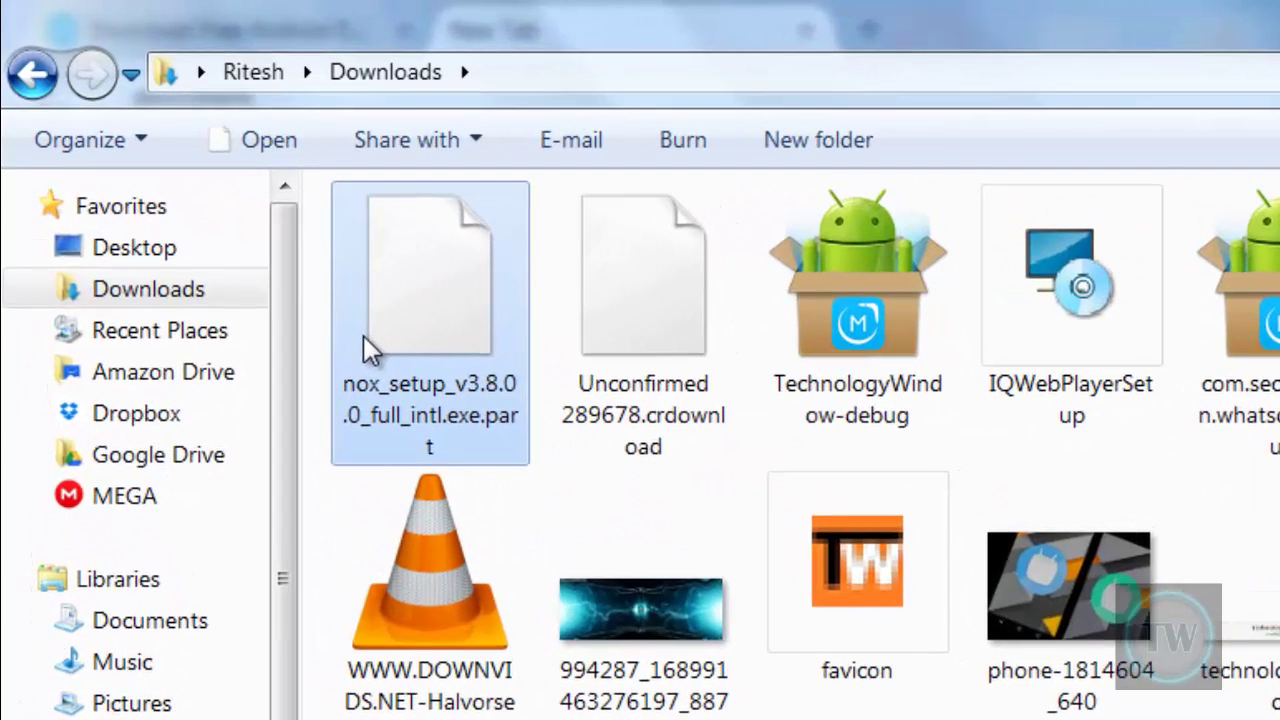
- Delete Firefox's partial file nox_setup_v3.8.0.0_full_intl.exe.part from the Downloads folder
key(Delete)
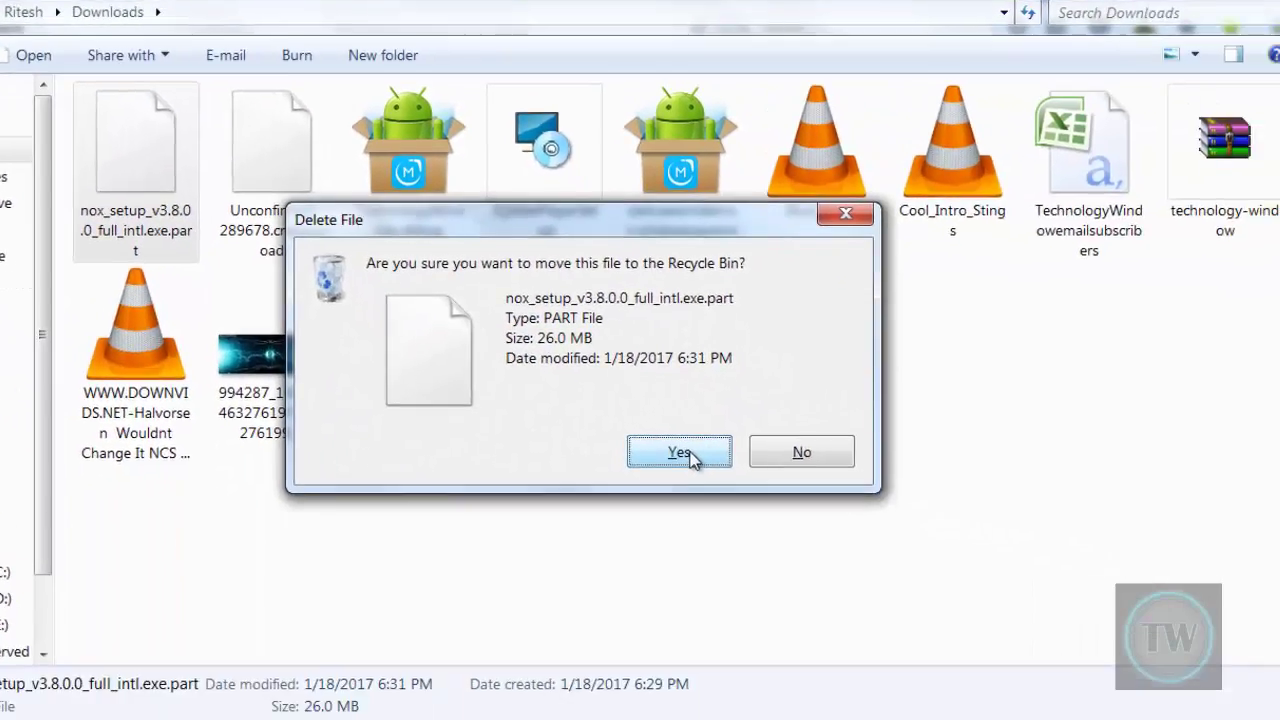
click(1266, 716)
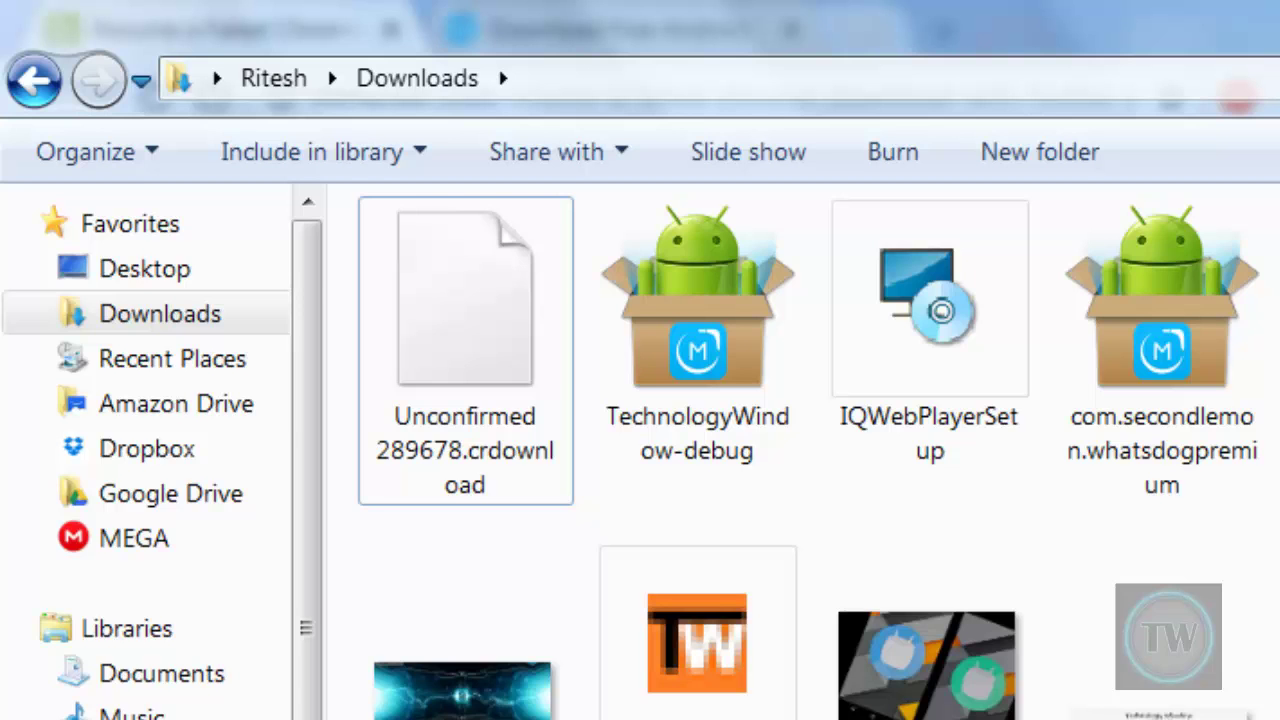
- Rename the Unconfirmed 289678.crdownload file as nox_setup_v3.8.0.0_full_intl.exe.part and accept the extension change
click(490, 503)
click(490, 500)
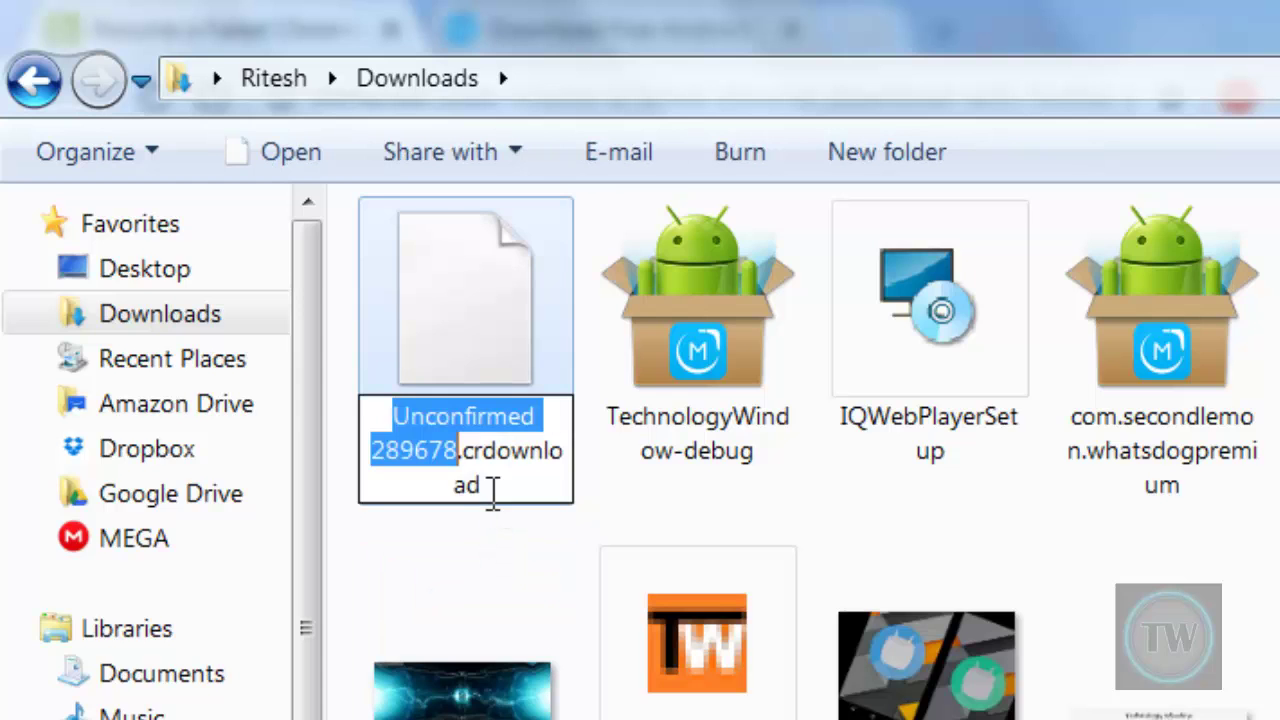
key(ctrl+v)
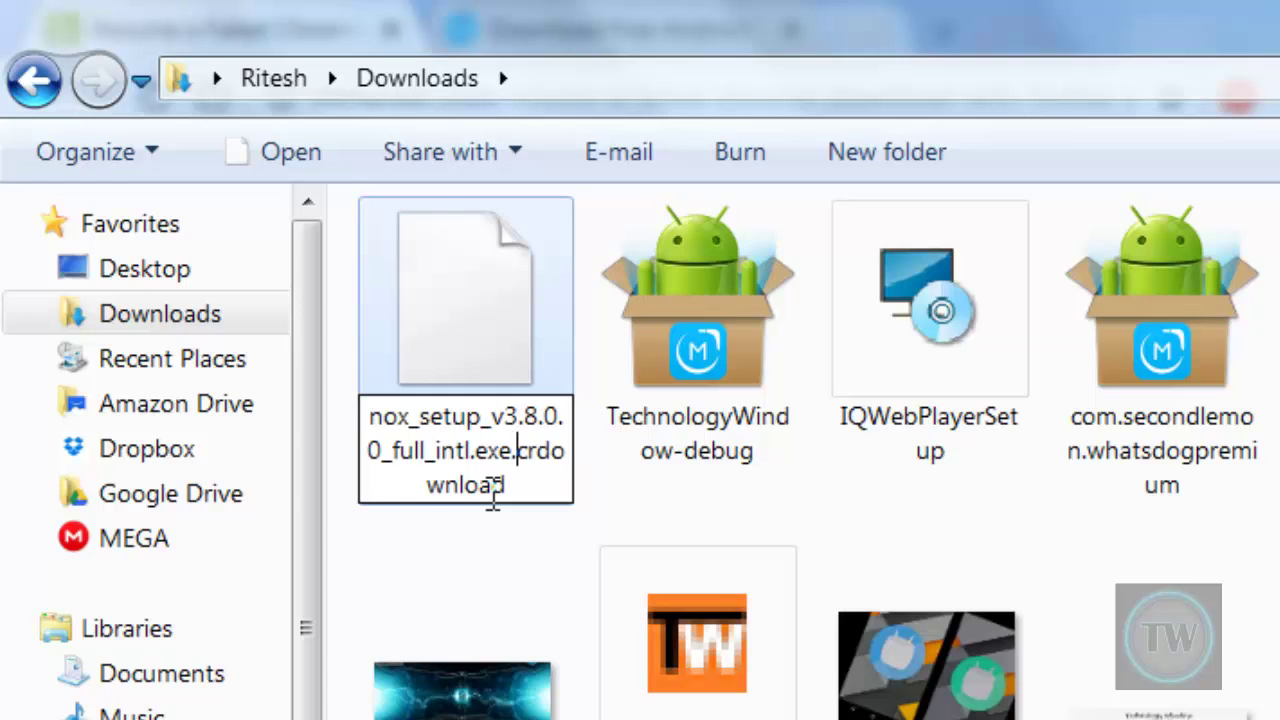
key(Delete)
key(Delete)
key(Delete)
key(Delete)
key(Delete)
key(Delete)
key(Delete)
key(Delete)
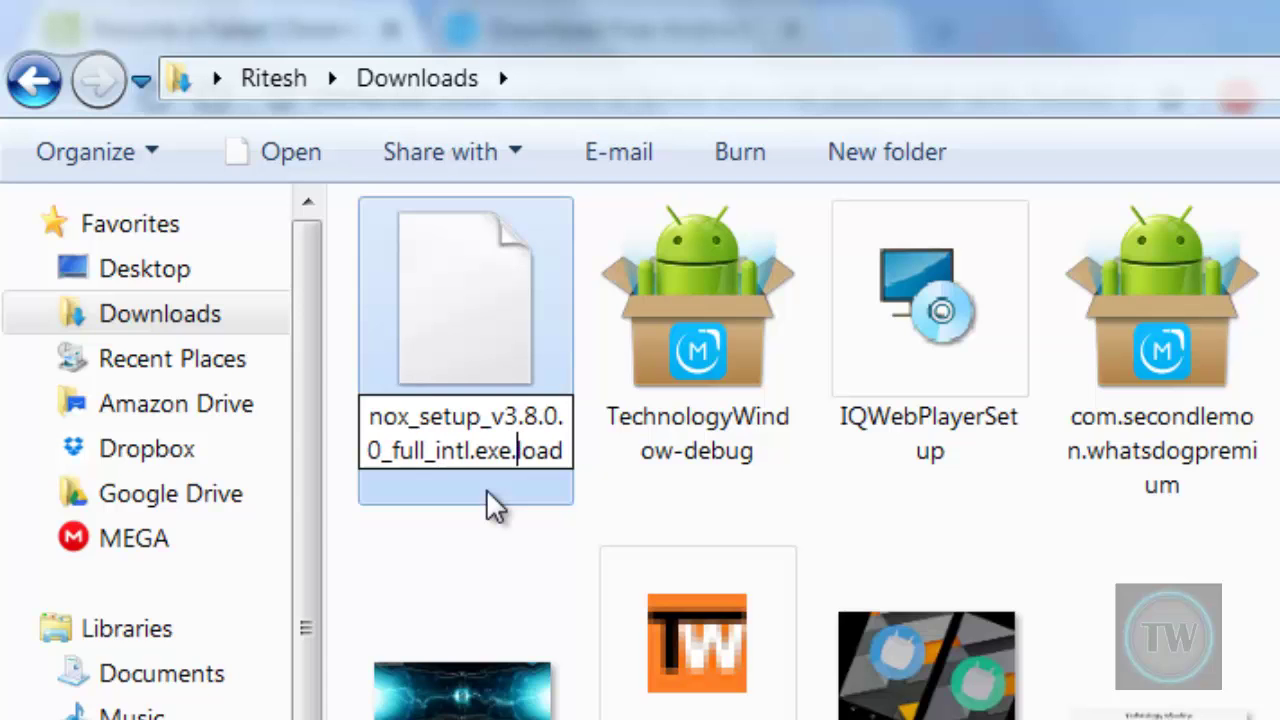
key(Delete)
key(Delete)
text(part)
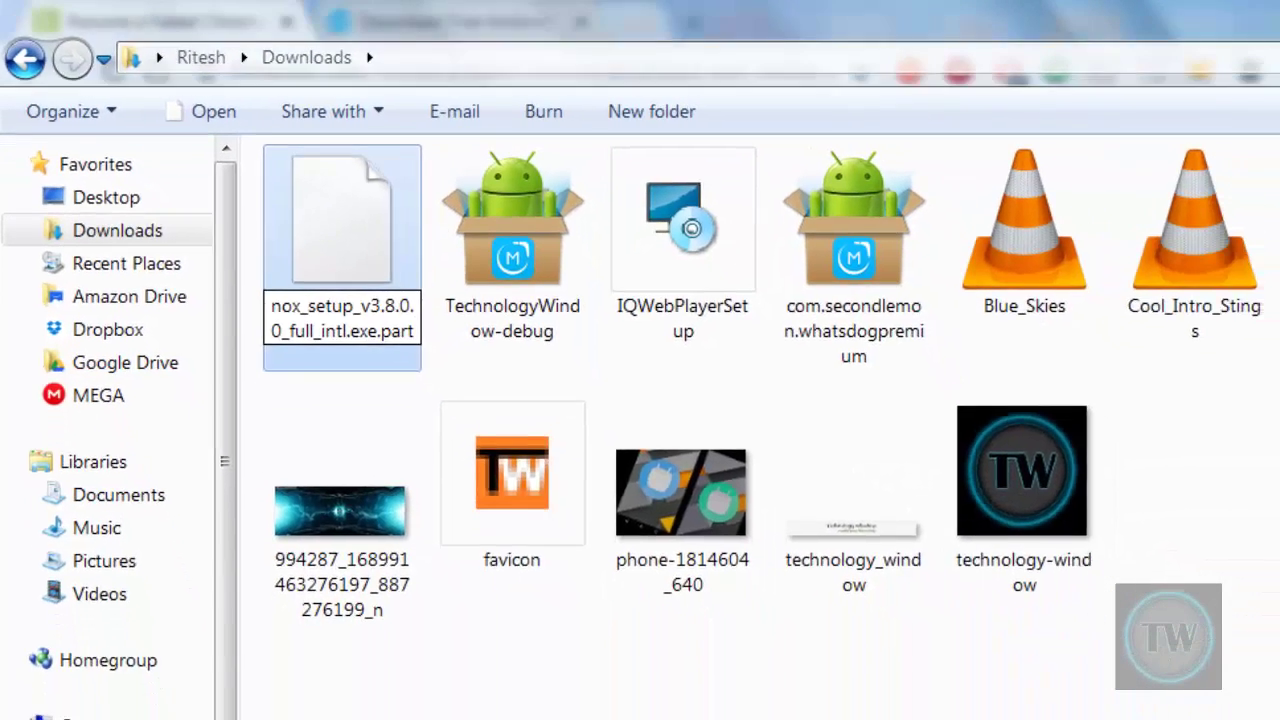
key(Return)
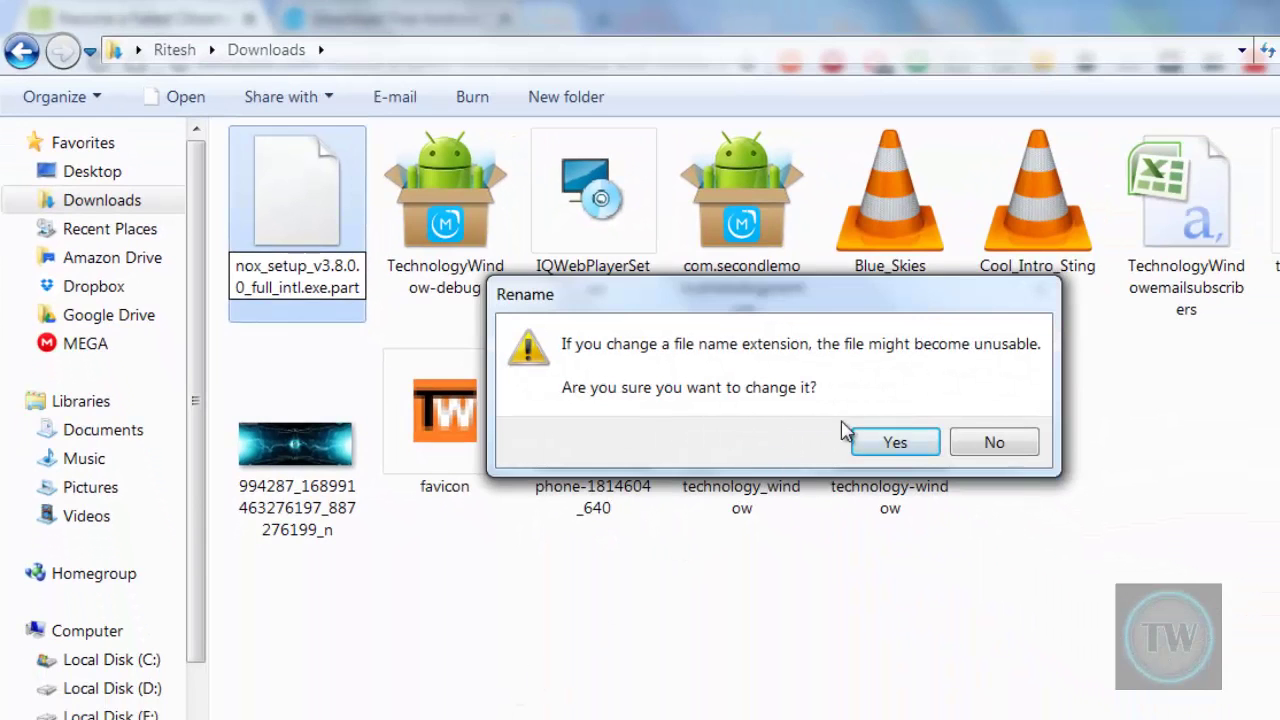
click(895, 443)
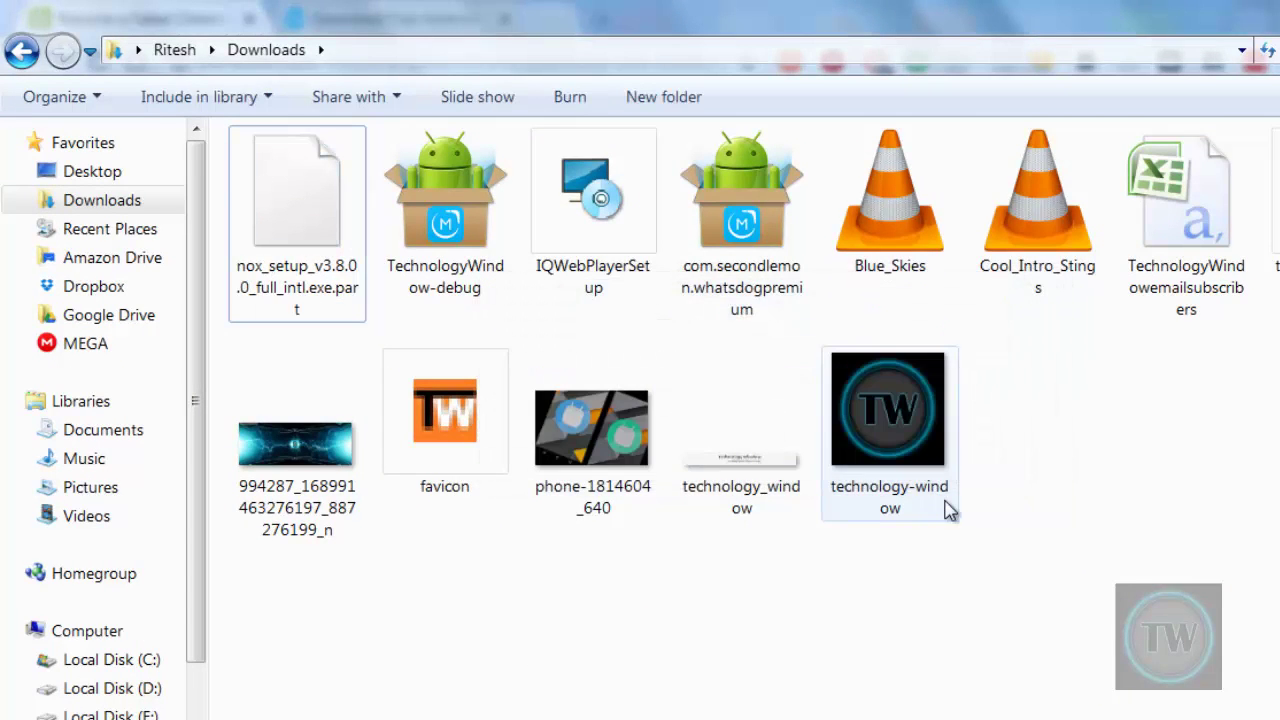
- Switch to Firefox and resume the paused nox_setup_v3.8.0.0_full_intl.exe download
mouse_move(274, 699)
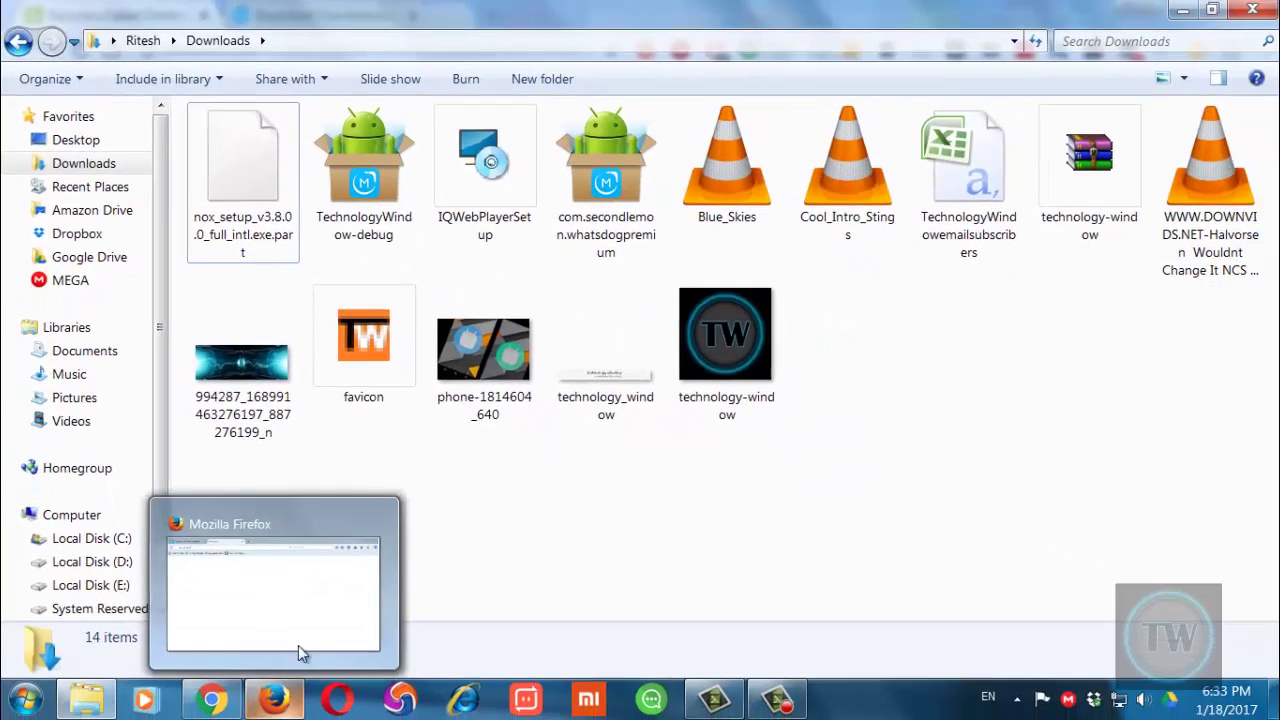
click(306, 634)
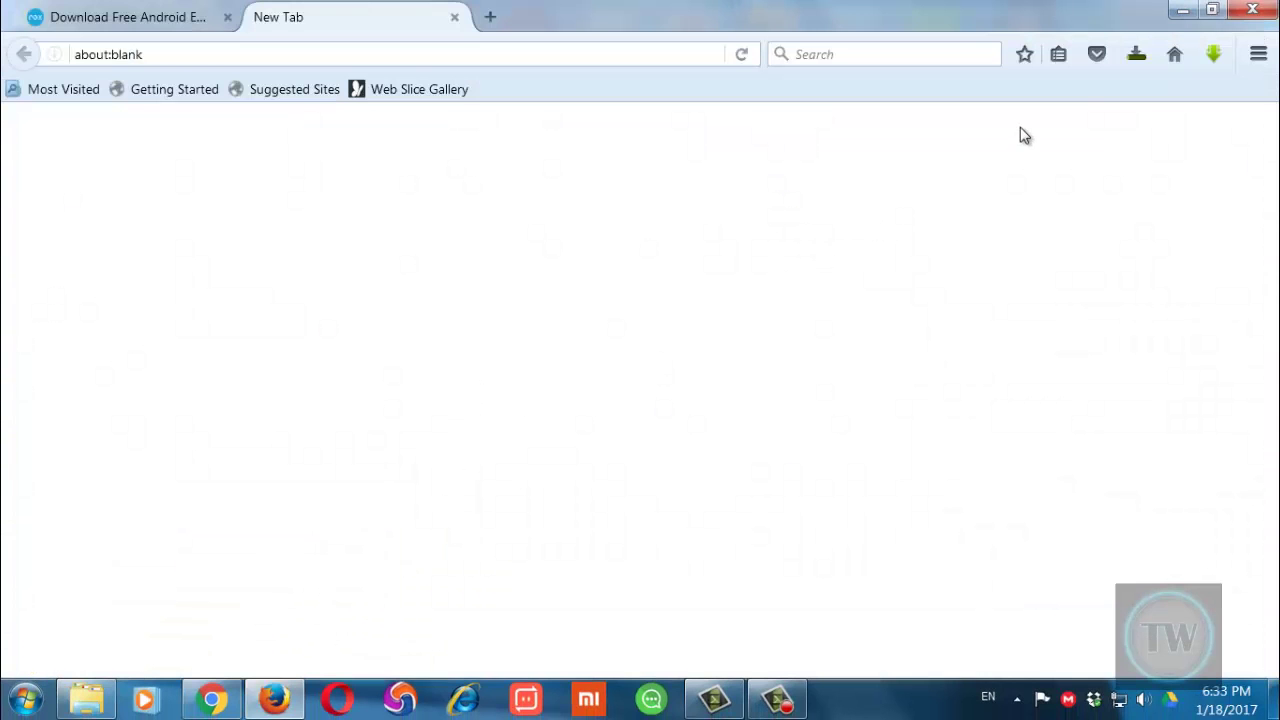
click(1140, 57)
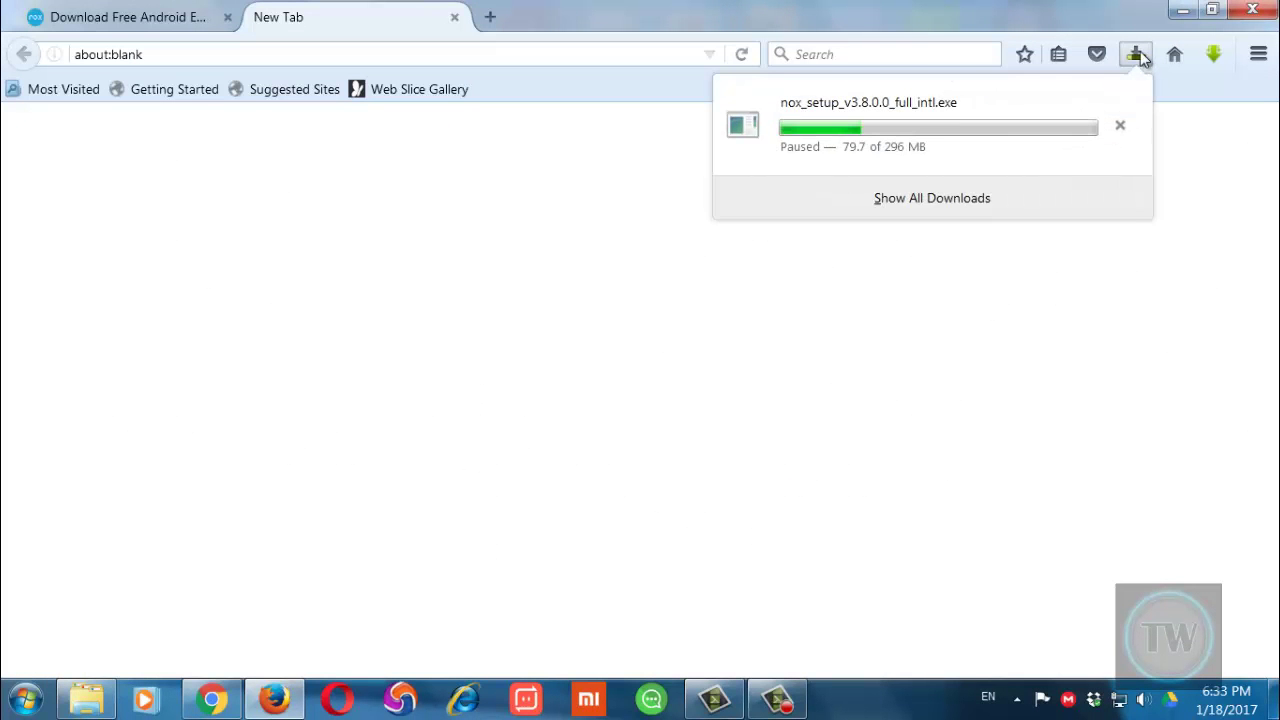
right_click(918, 137)
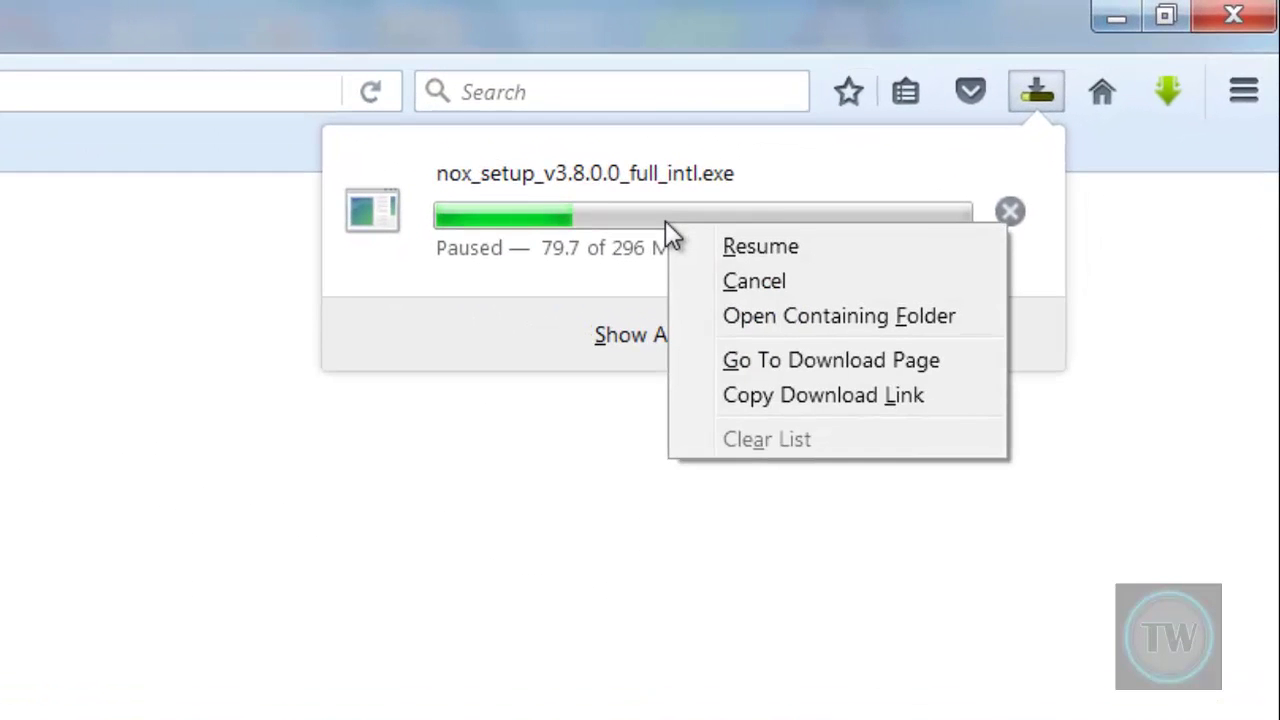
click(703, 249)
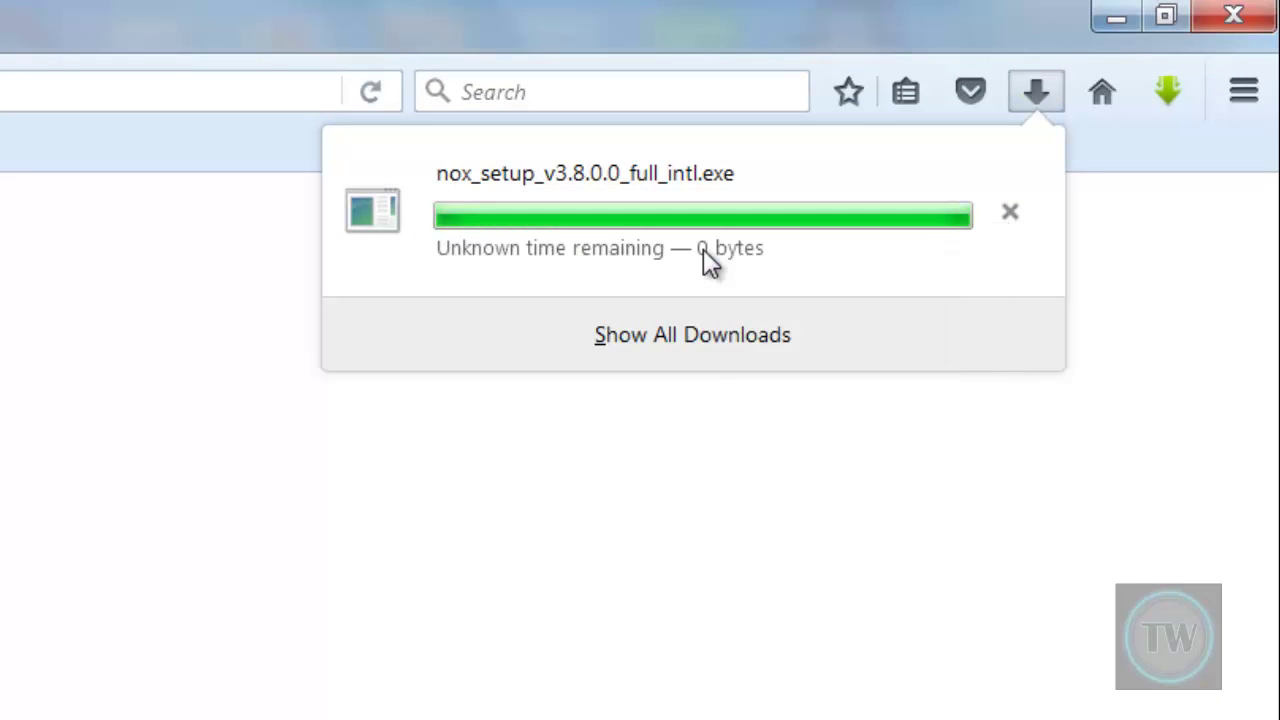